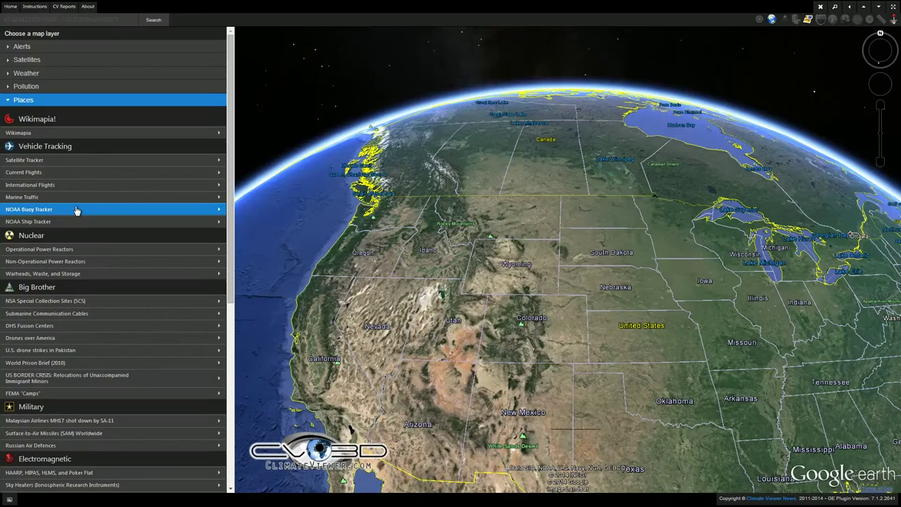
# Step: Pan across the US, zoom out to all of North America, and tilt the globe toward the horizon
pyautogui.moveTo(574, 327); pyautogui.dragTo(505, 193)
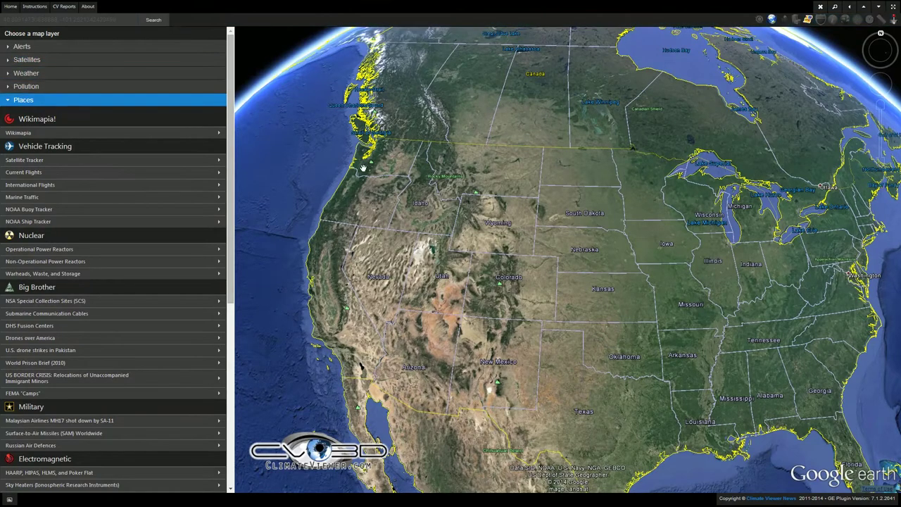
pyautogui.moveTo(576, 297); pyautogui.dragTo(574, 269)
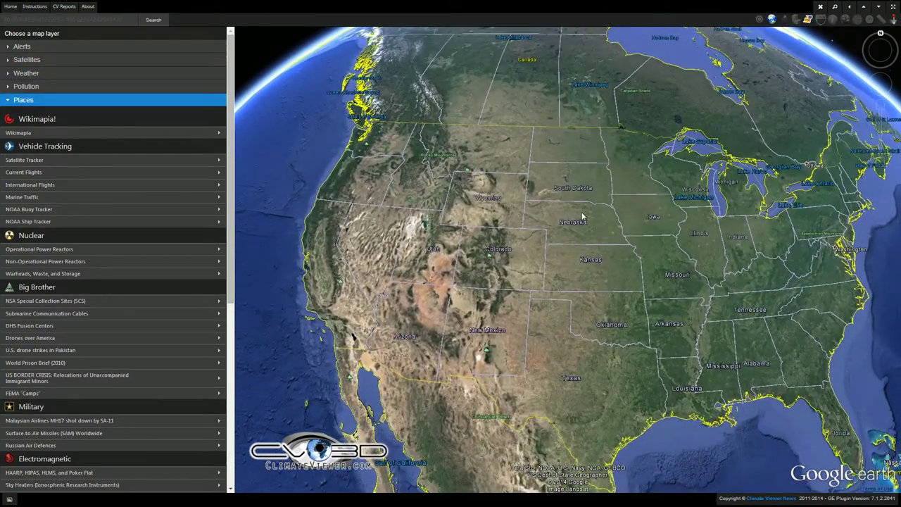
pyautogui.moveTo(563, 278); pyautogui.dragTo(554, 243)
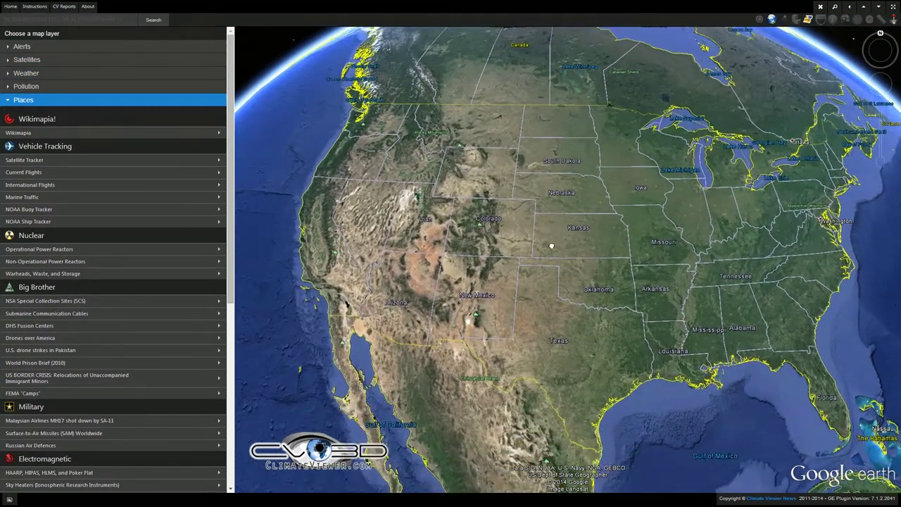
pyautogui.scroll(-5, 560, 256)
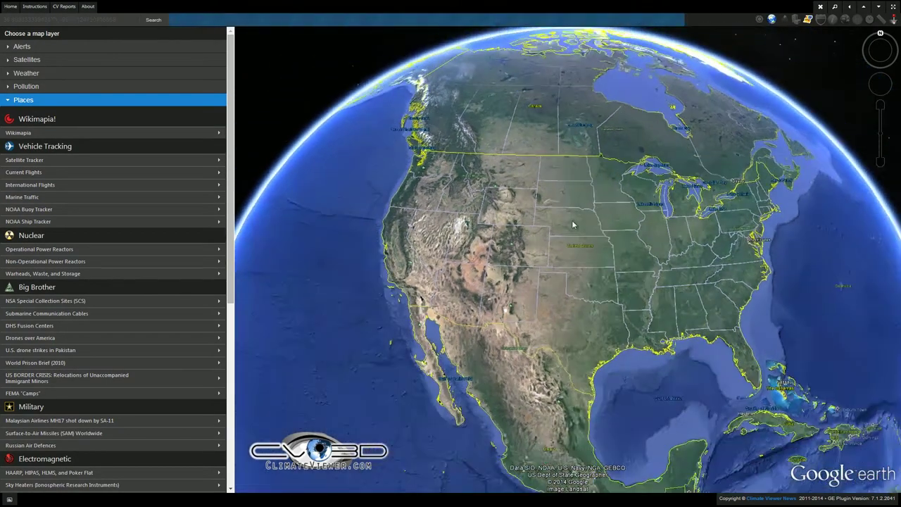
pyautogui.moveTo(569, 206); pyautogui.dragTo(570, 292)
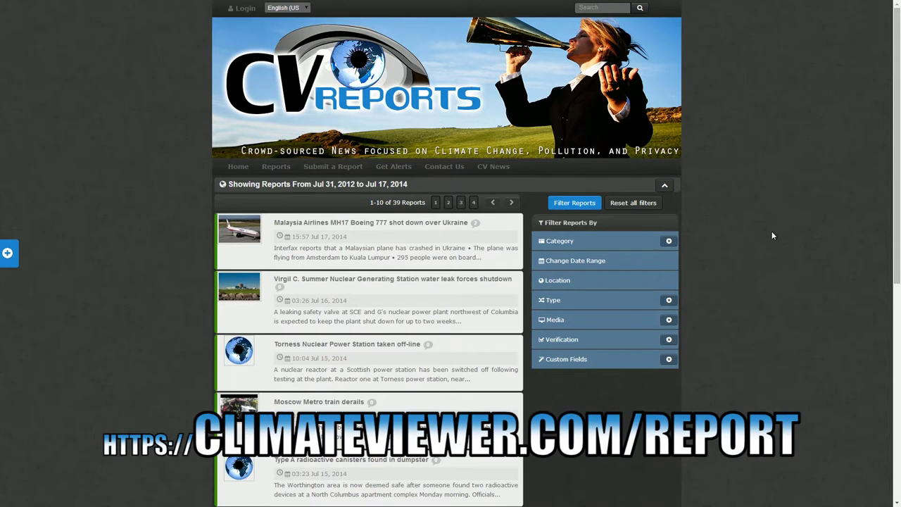
# Step: Browse the Reports map page, then go to the Submit a Report page
pyautogui.click(271, 167)
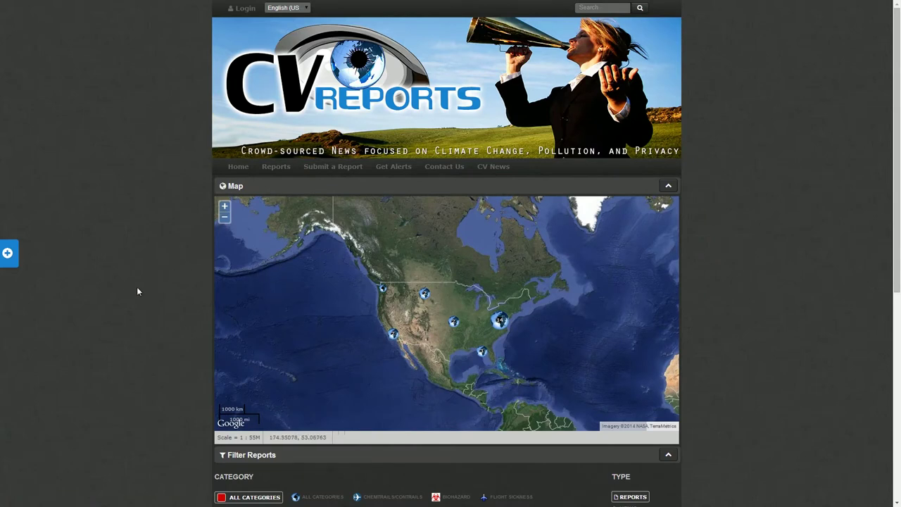
pyautogui.scroll(-2, 138, 290)
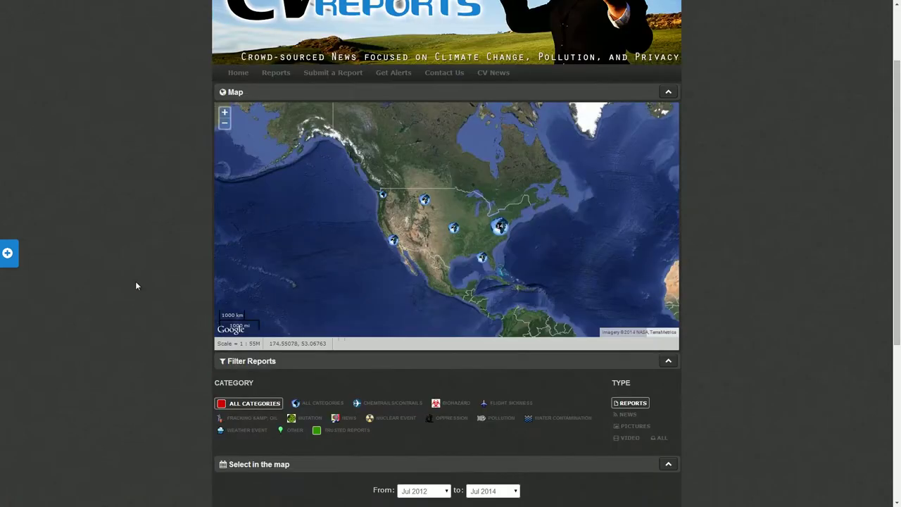
pyautogui.scroll(2, 180, 257)
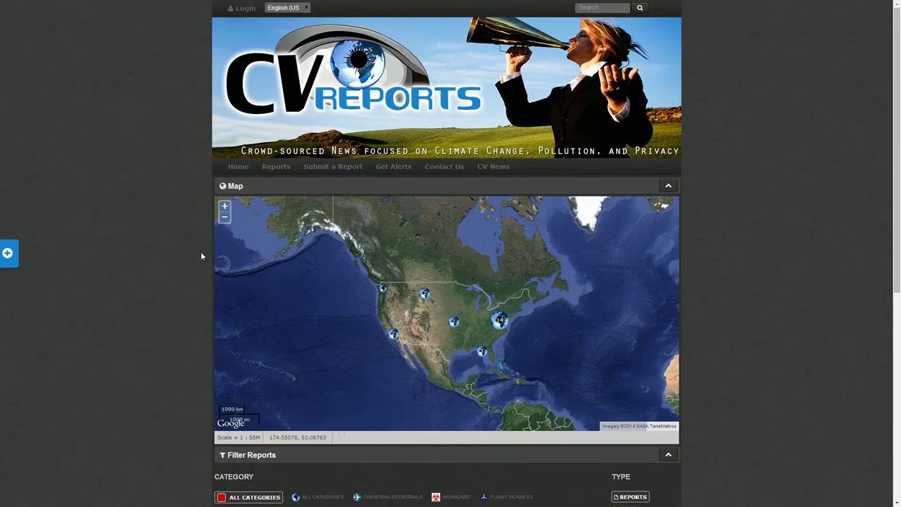
pyautogui.click(347, 169)
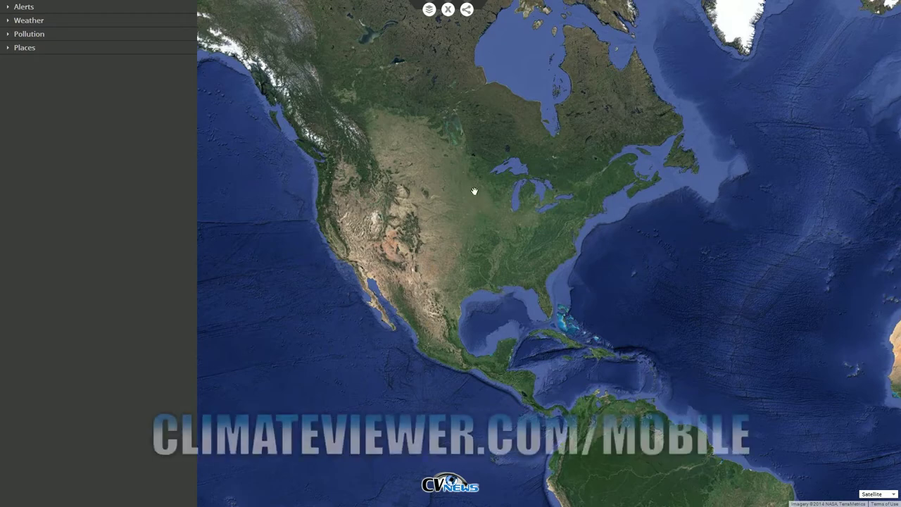
# Step: Center North America and turn on the Operational Power Reactors layer under Places
pyautogui.moveTo(476, 190); pyautogui.dragTo(610, 201)
pyautogui.scroll(3, 562, 225)
pyautogui.click(79, 49)
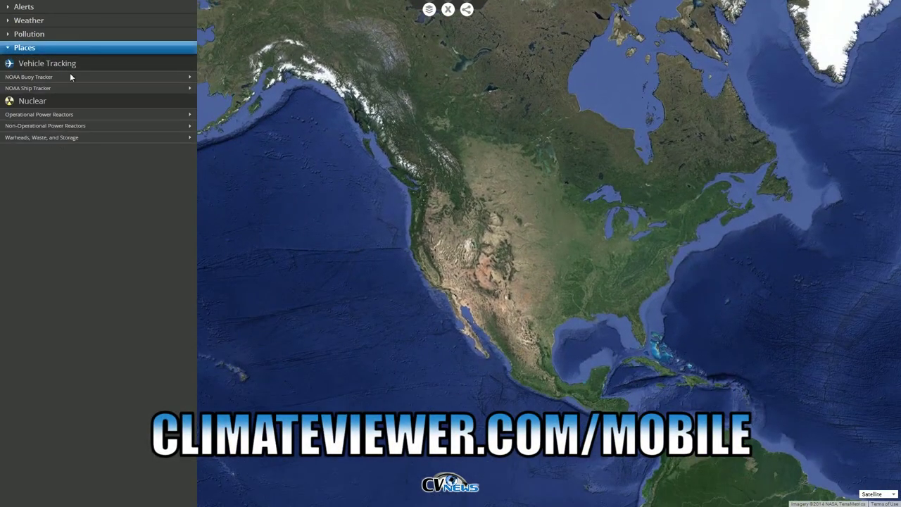
pyautogui.click(40, 119)
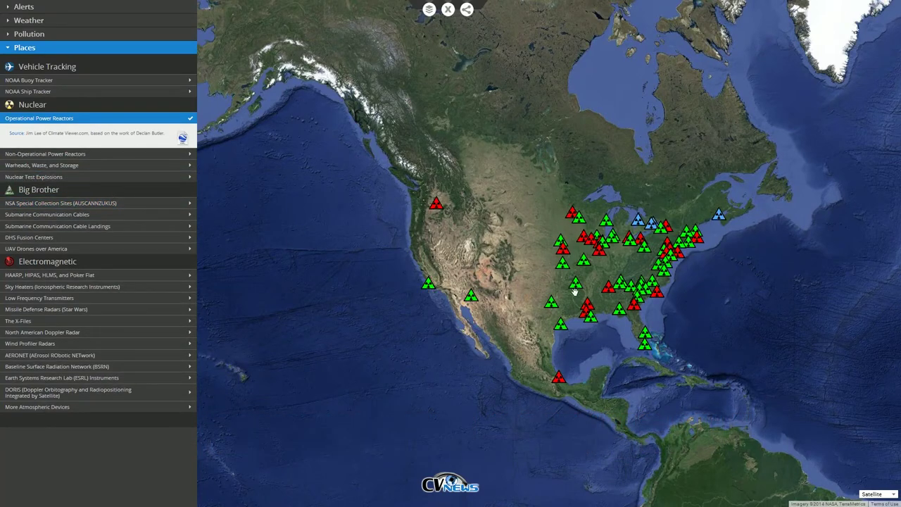
# Step: View and close the Wolf Creek reactor's details, then shift the reactors left
pyautogui.click(563, 265)
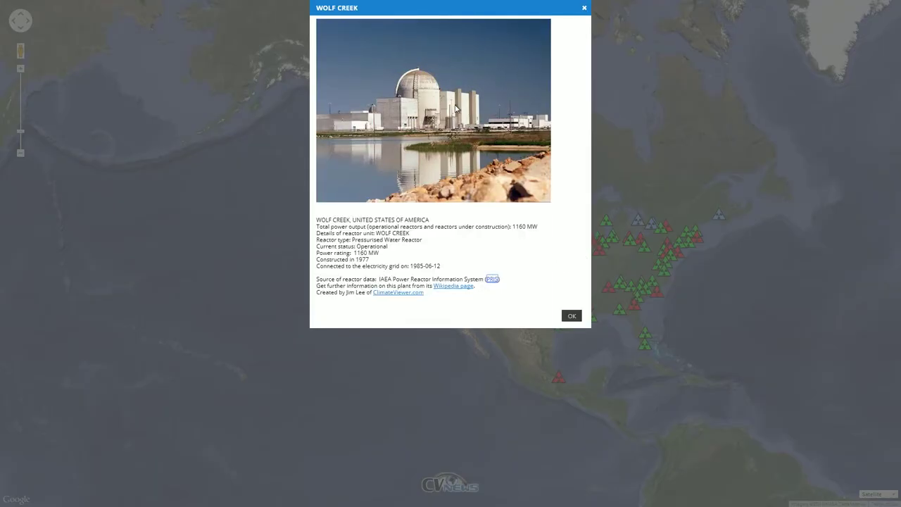
pyautogui.click(572, 315)
pyautogui.moveTo(587, 253); pyautogui.dragTo(505, 234)
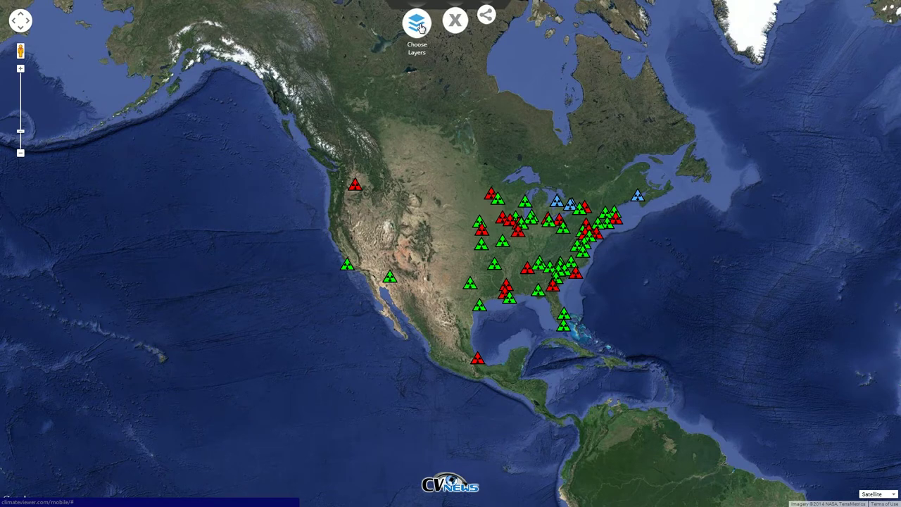
pyautogui.click(471, 24)
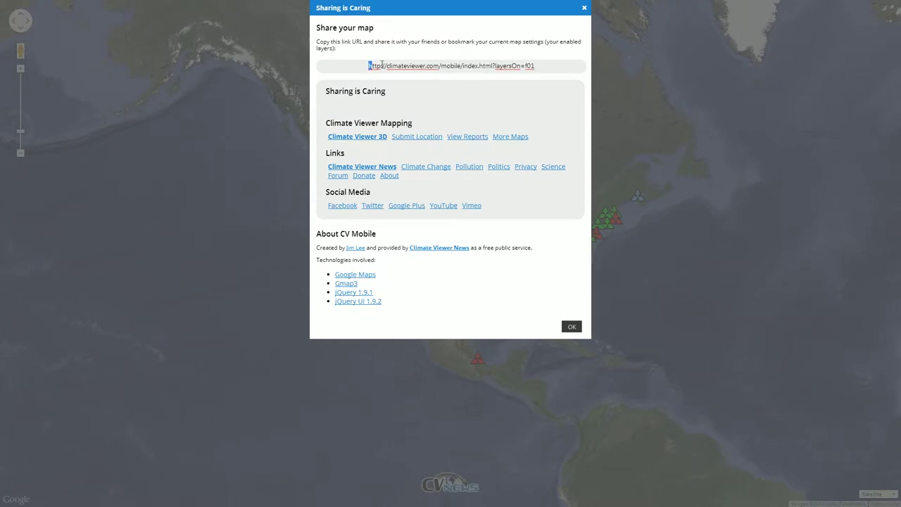
pyautogui.moveTo(369, 66); pyautogui.dragTo(540, 67)
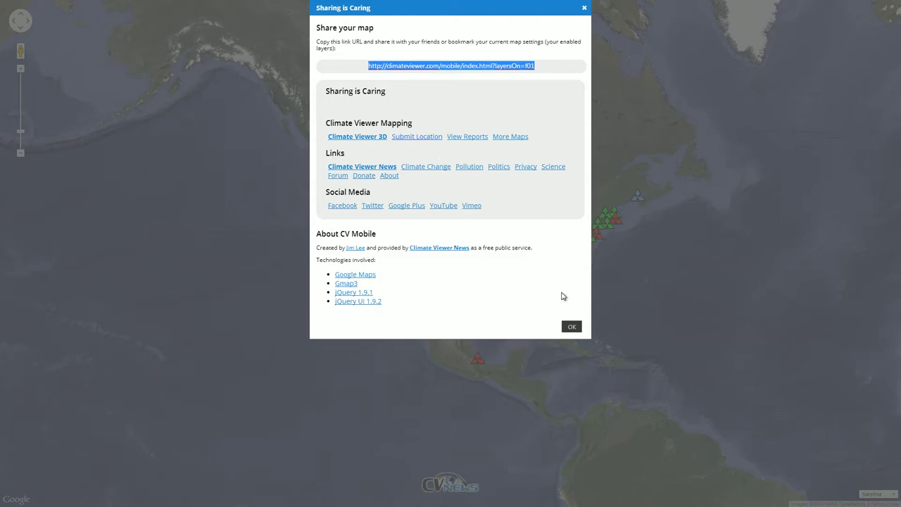
pyautogui.click(573, 326)
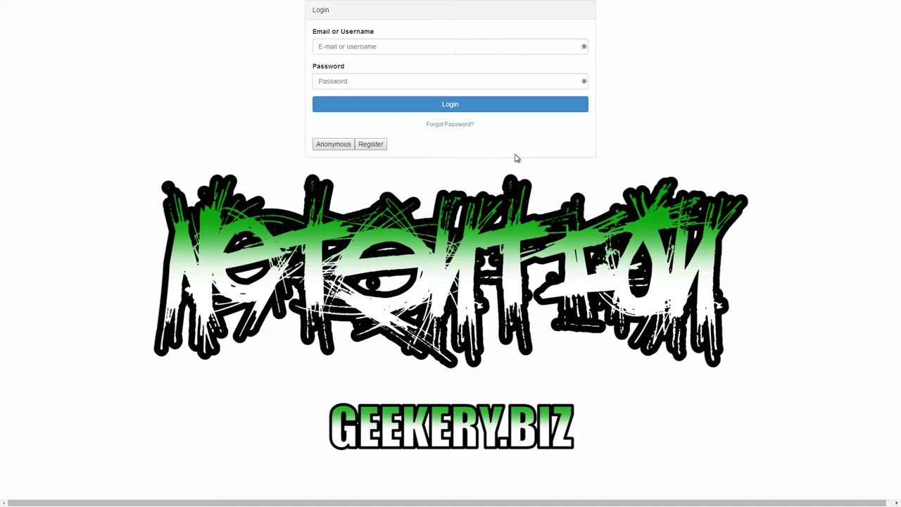
# Step: Enter Netention as Anonymous and decline the LastPass password-saving prompt
pyautogui.click(332, 144)
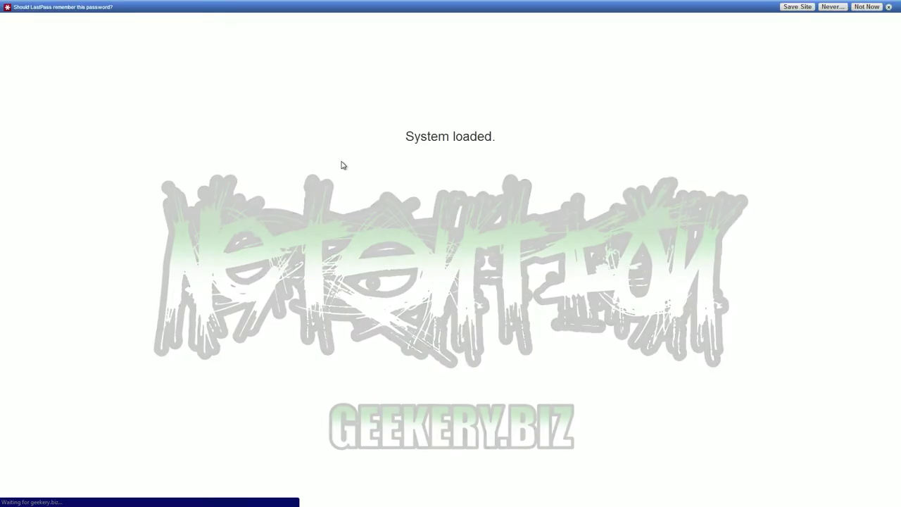
pyautogui.click(865, 9)
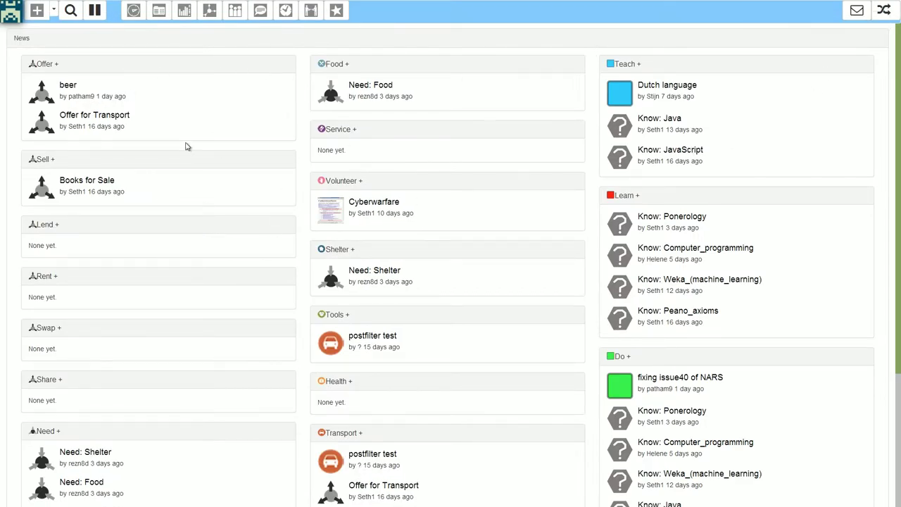
# Step: Switch to the map view and zoom out from Pittsburgh to frame the central and eastern US
pyautogui.click(133, 11)
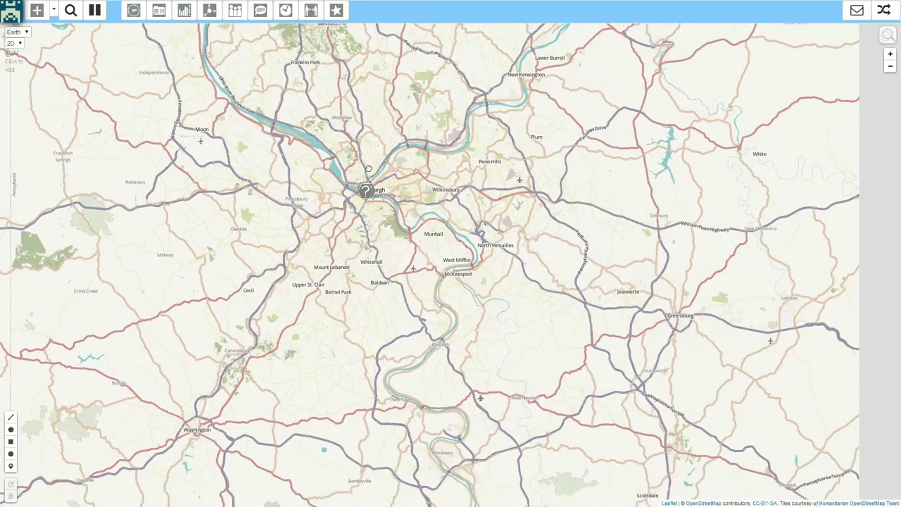
pyautogui.moveTo(368, 169); pyautogui.dragTo(409, 238)
pyautogui.scroll(-3, 350, 247)
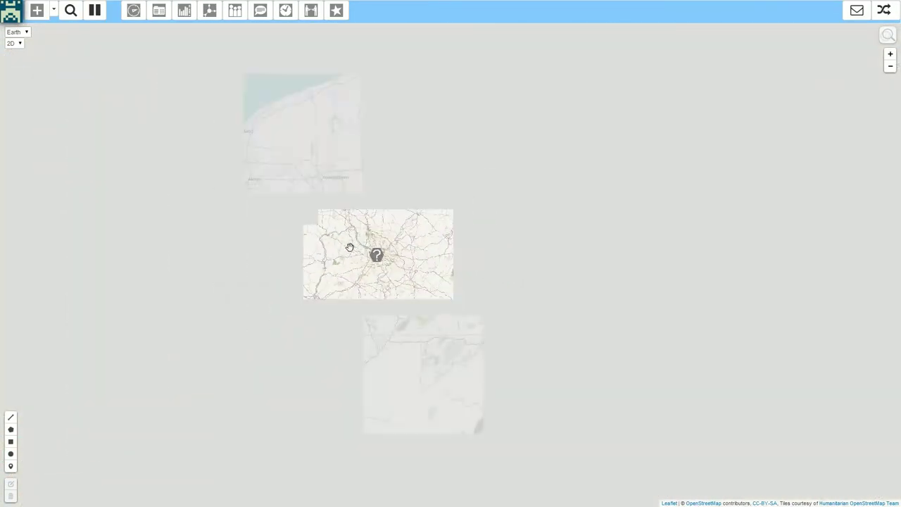
pyautogui.scroll(-1, 350, 247)
pyautogui.moveTo(274, 167); pyautogui.dragTo(380, 176)
pyautogui.scroll(-1, 386, 198)
pyautogui.moveTo(356, 246)
pyautogui.mouseDown()
pyautogui.moveTo(356, 201)
pyautogui.moveTo(384, 264)
pyautogui.mouseUp()
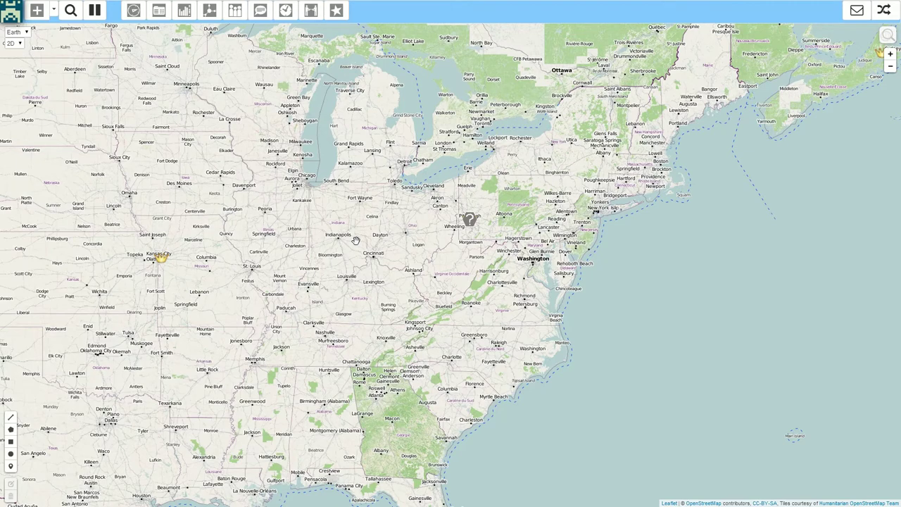
pyautogui.moveTo(291, 217); pyautogui.dragTo(518, 207)
pyautogui.click(19, 44)
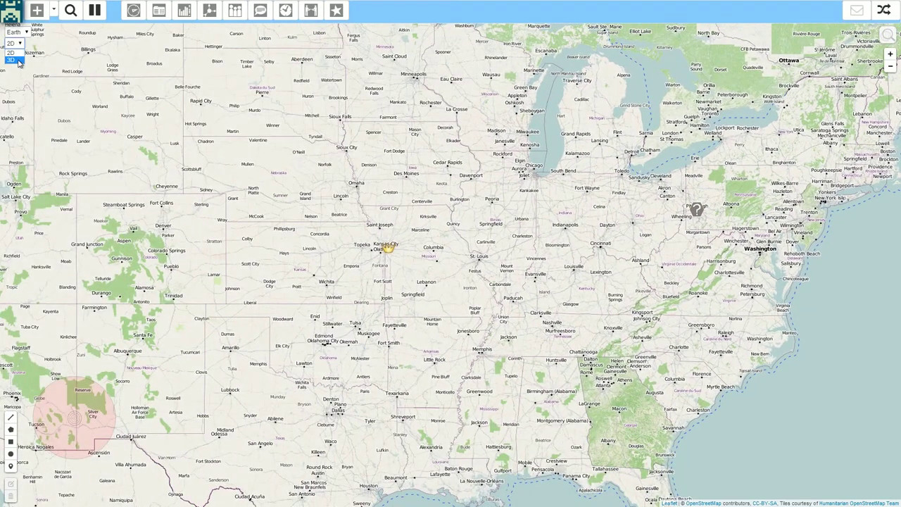
# Step: Show the earthquake markers on a 3D globe, then switch to the list of recent items
pyautogui.click(18, 62)
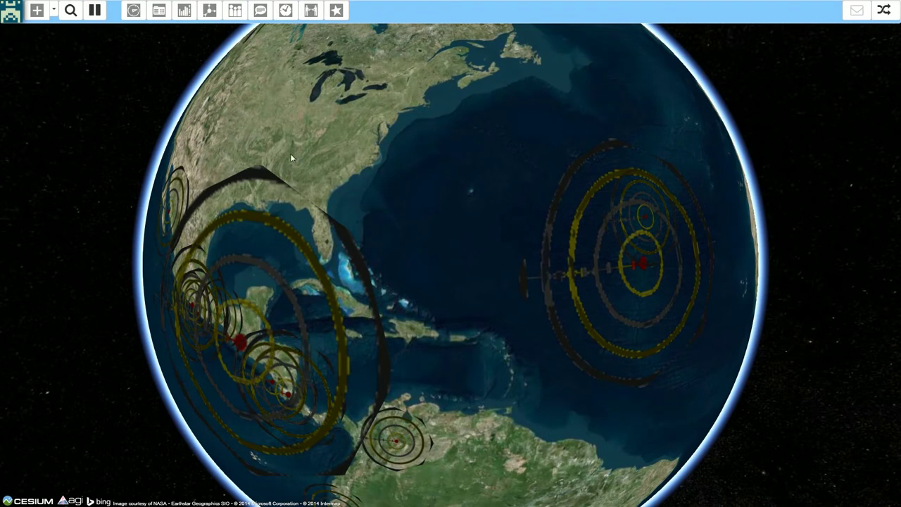
pyautogui.click(158, 12)
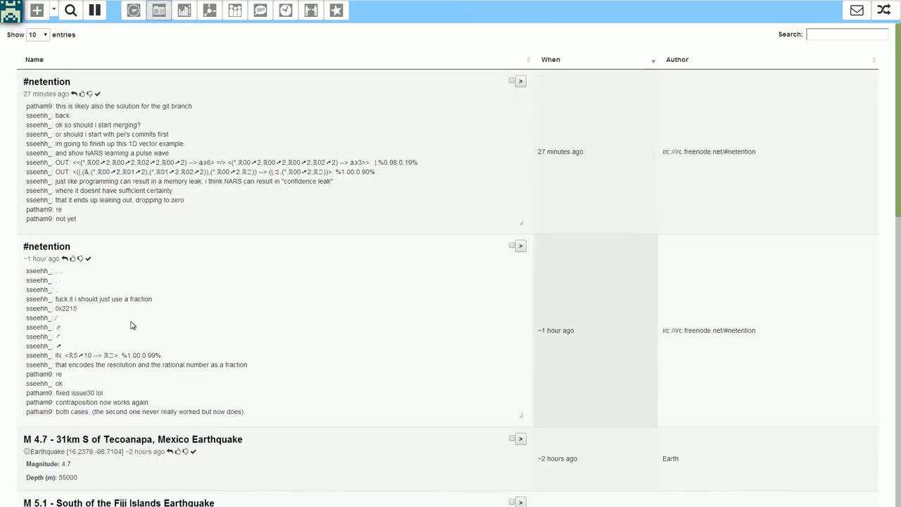
# Step: Present items as slides and advance past Enarotali, Indonesia to the M 4.5 Miyako, Japan quake
pyautogui.scroll(-6, 137, 320)
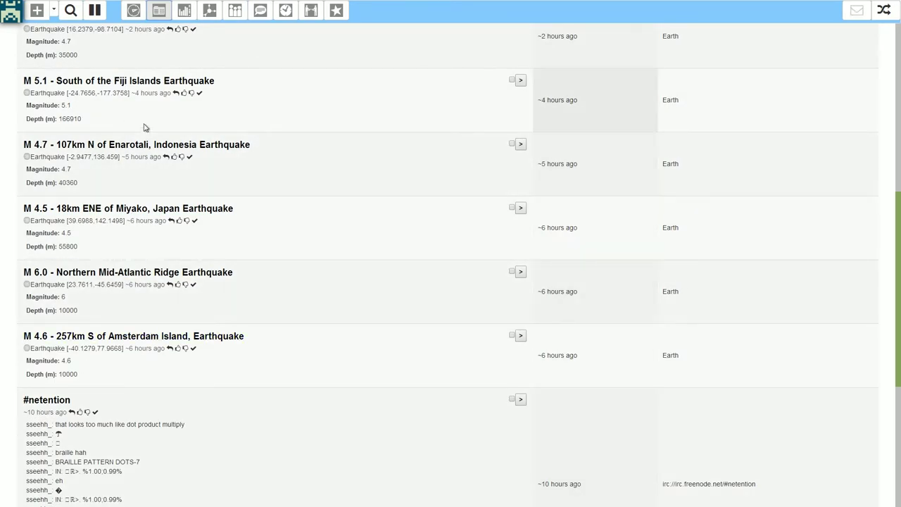
pyautogui.click(186, 11)
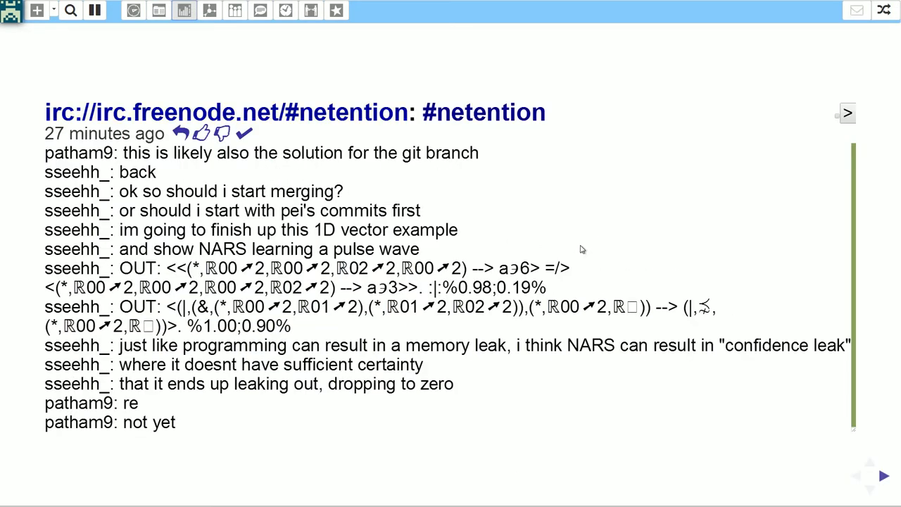
pyautogui.click(884, 476)
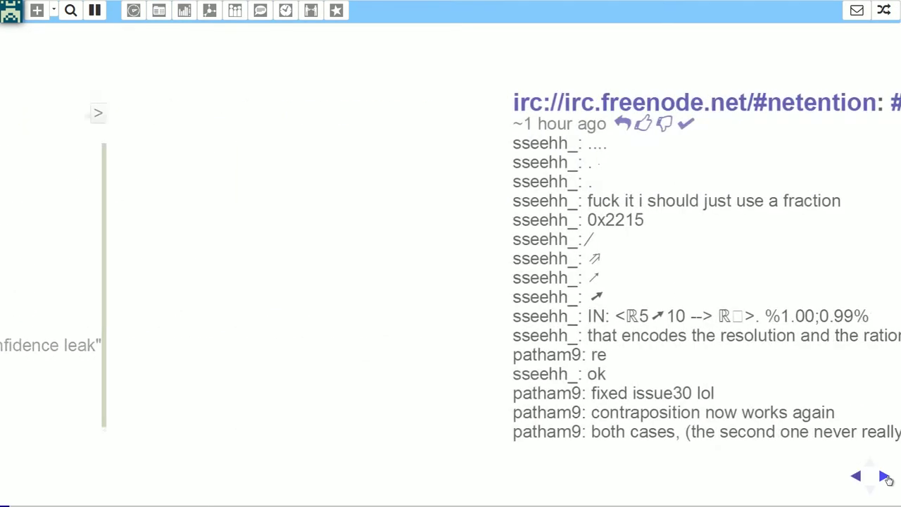
pyautogui.click(884, 477)
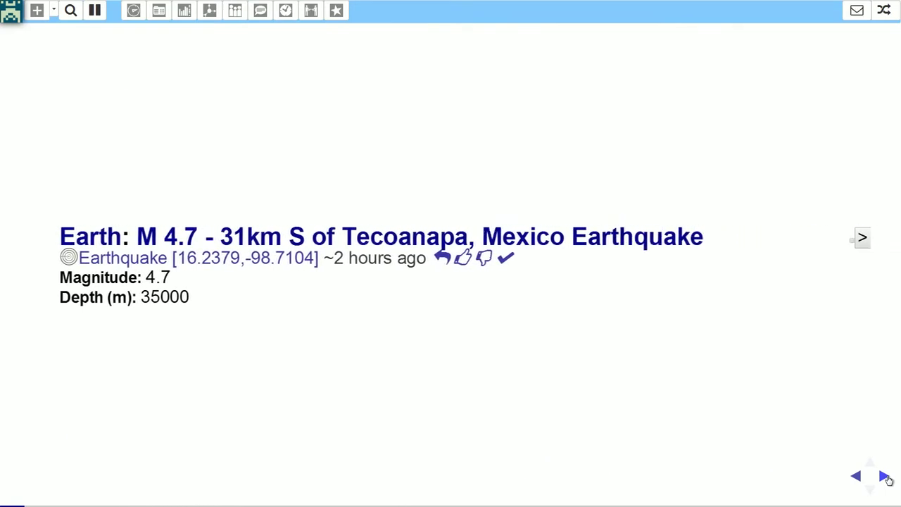
pyautogui.click(885, 477)
pyautogui.click(885, 476)
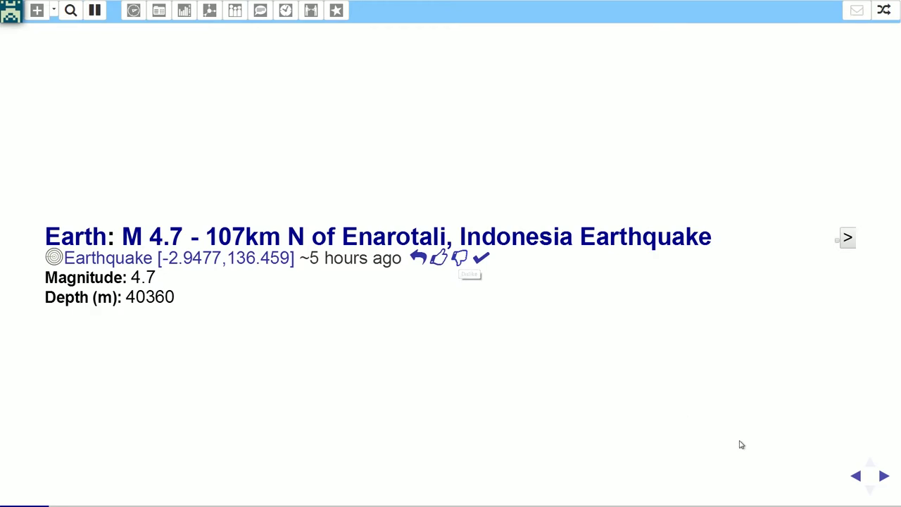
pyautogui.click(884, 476)
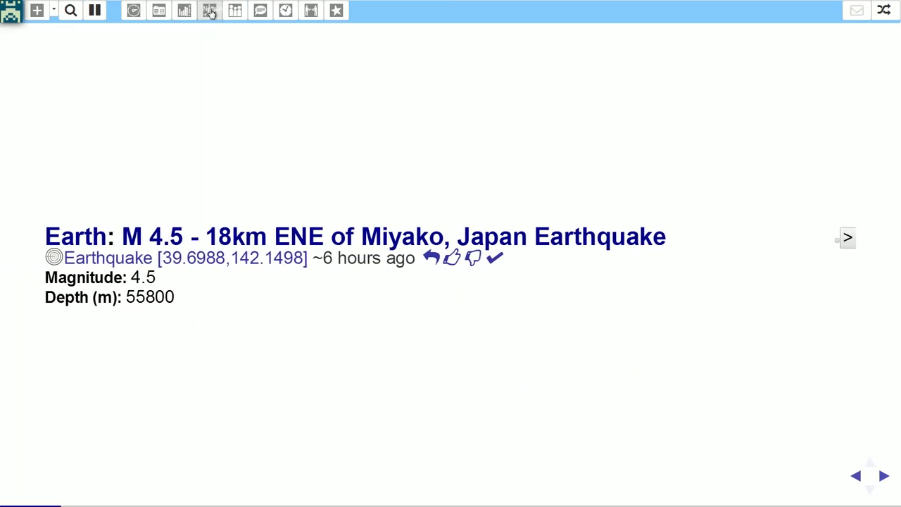
pyautogui.click(210, 11)
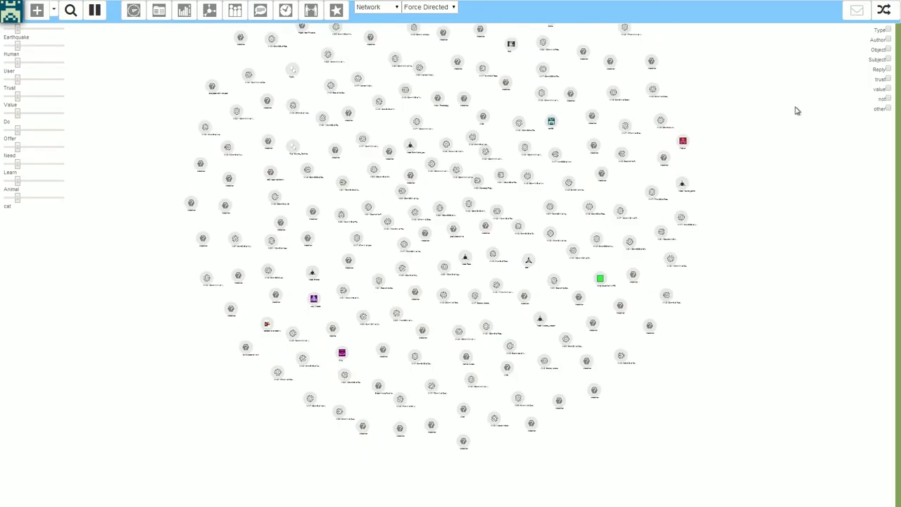
# Step: Link the graph nodes by Type, pull the red node aside, and adjust the zoom
pyautogui.click(888, 30)
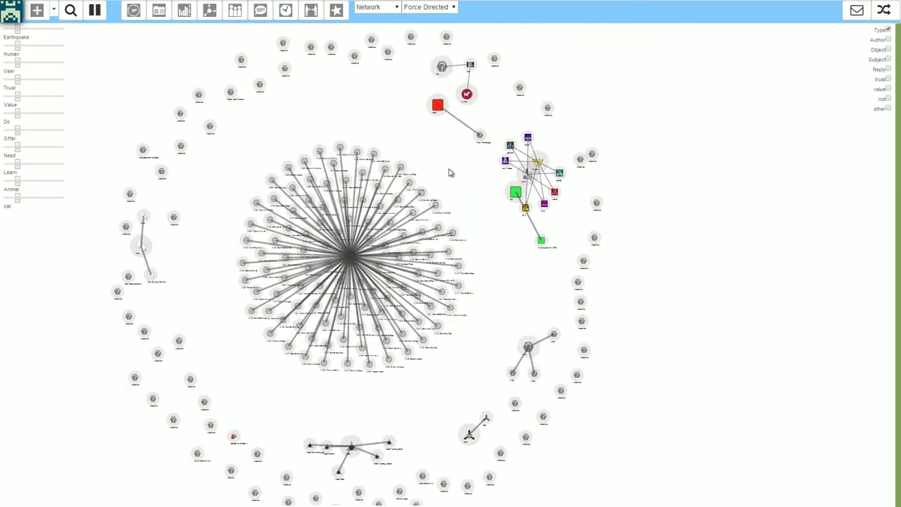
pyautogui.moveTo(439, 109); pyautogui.dragTo(300, 428)
pyautogui.scroll(5, 337, 328)
pyautogui.scroll(2, 370, 310)
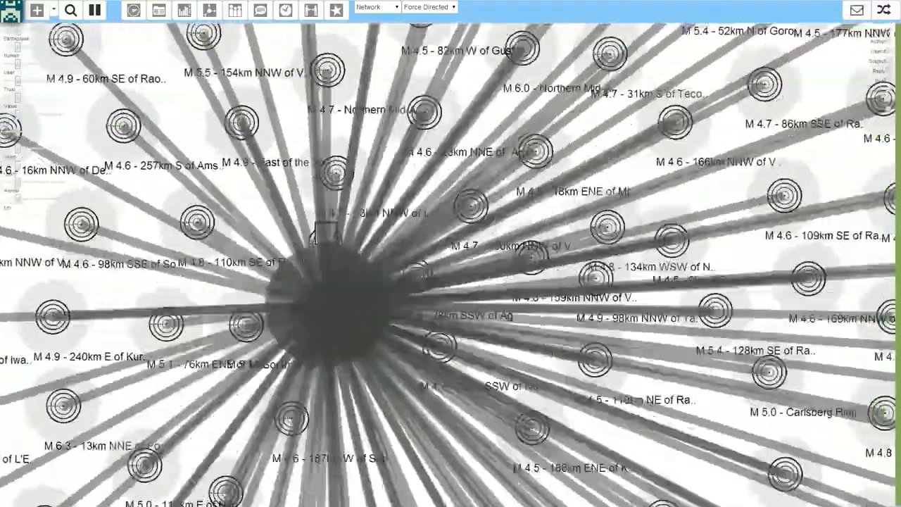
pyautogui.scroll(-5, 482, 304)
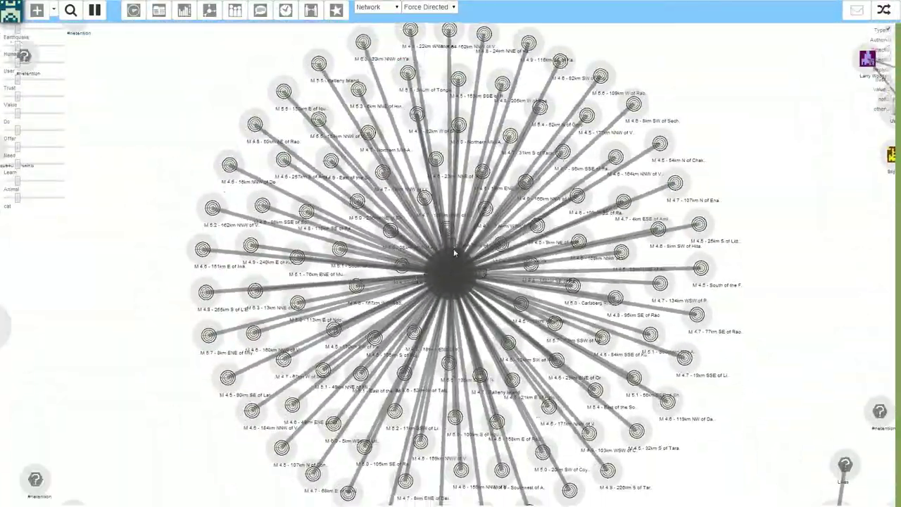
# Step: Open the Earthquake tag hub's details, move them to the upper left, and expand them
pyautogui.click(442, 271)
pyautogui.moveTo(501, 254); pyautogui.dragTo(240, 134)
pyautogui.click(275, 150)
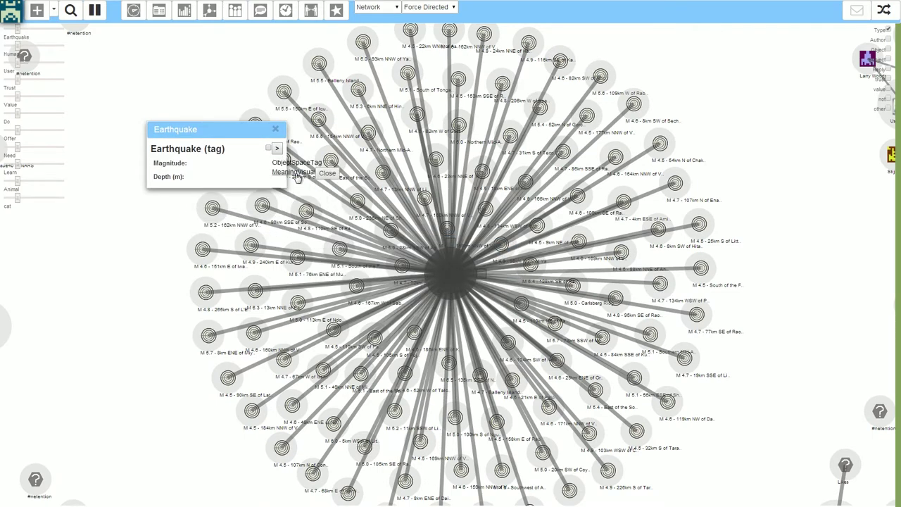
# Step: Close the Earthquake tag details and shift the network graph left and down
pyautogui.click(275, 132)
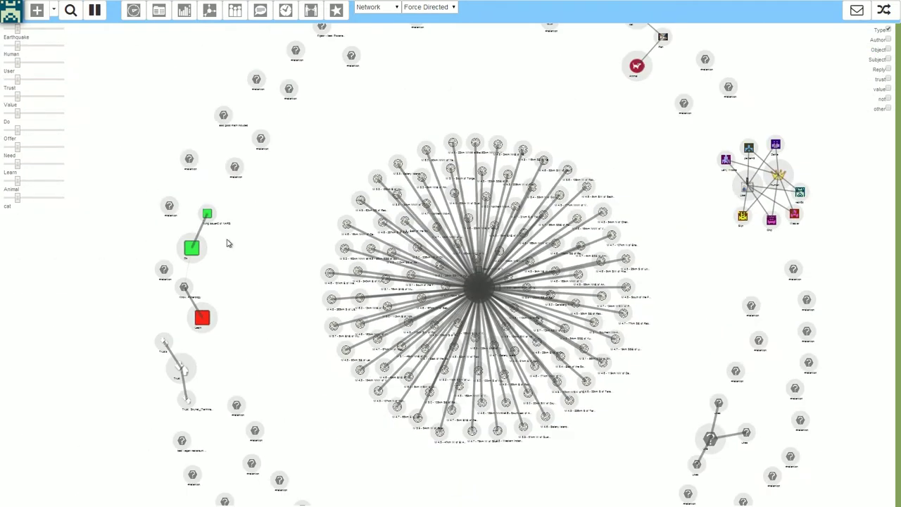
pyautogui.moveTo(585, 204); pyautogui.dragTo(541, 171)
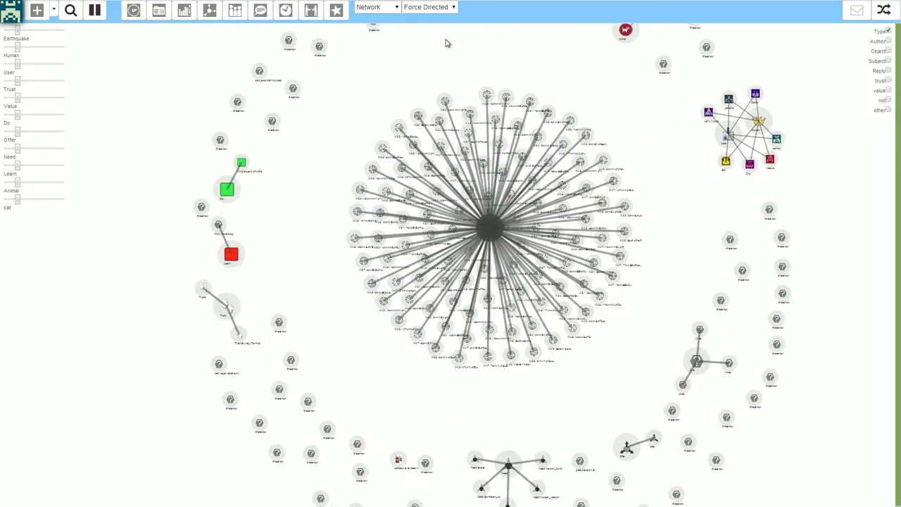
pyautogui.moveTo(424, 54); pyautogui.dragTo(393, 93)
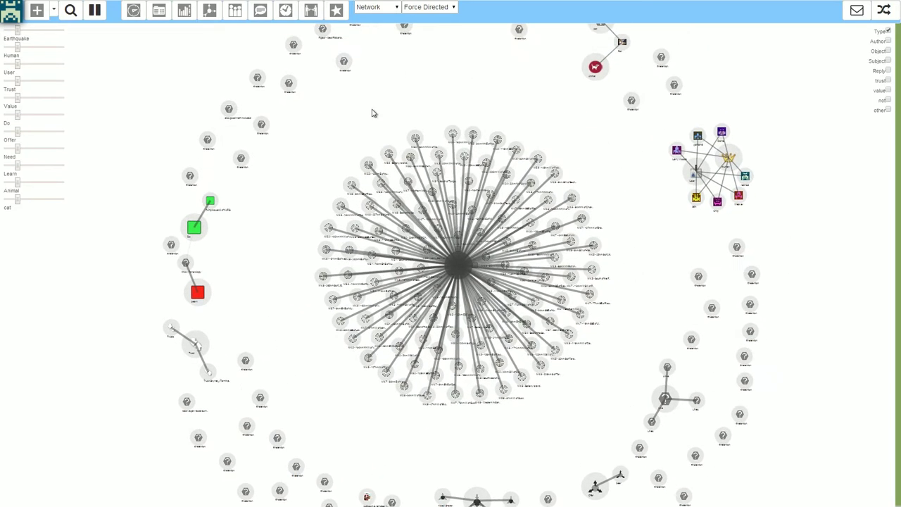
pyautogui.click(235, 11)
# Step: Cycle through the feed, timeline and Need/Offer views, then return to the map near Pittsburgh
pyautogui.click(261, 9)
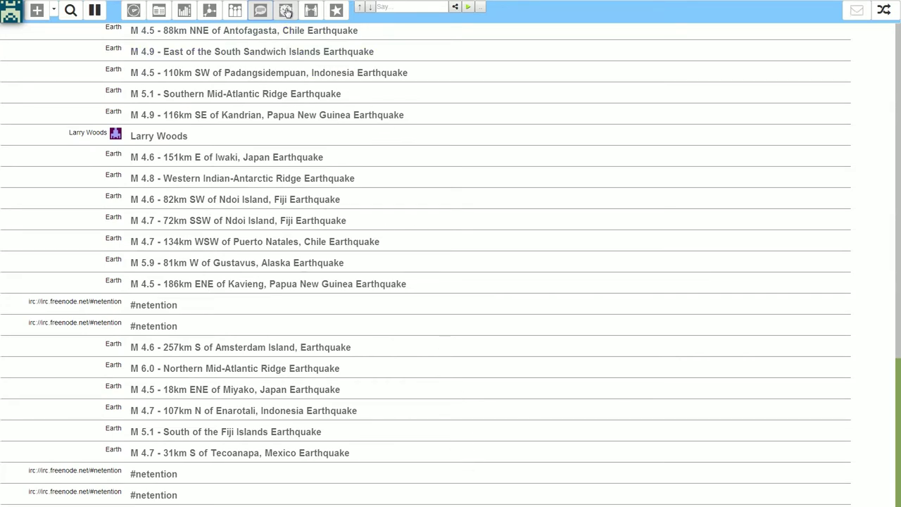
pyautogui.click(286, 11)
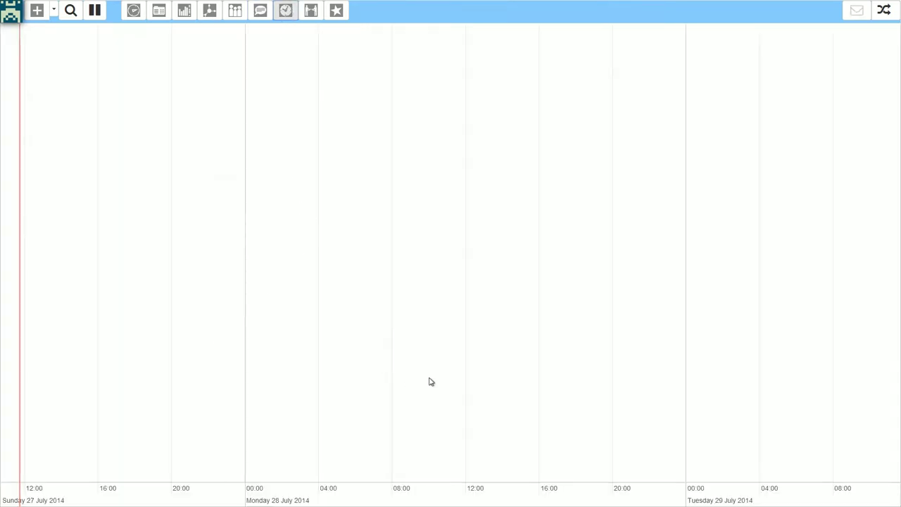
pyautogui.click(311, 10)
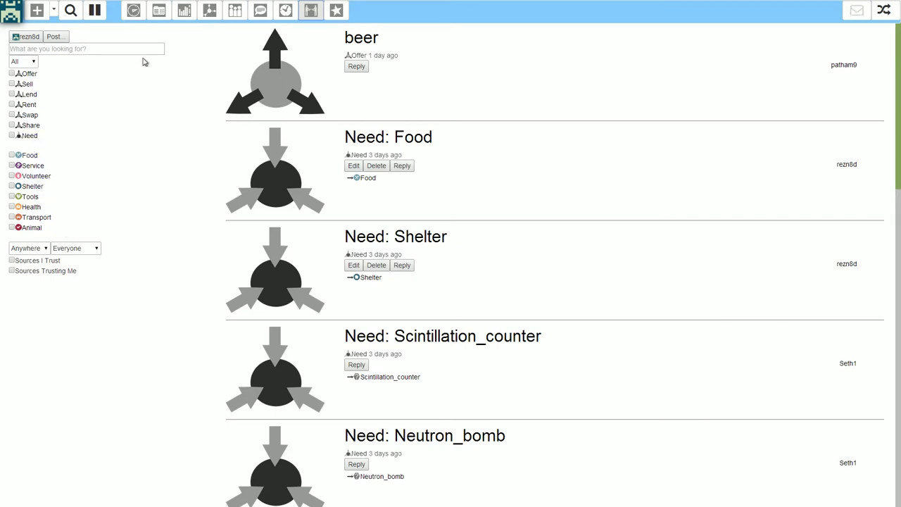
pyautogui.click(134, 12)
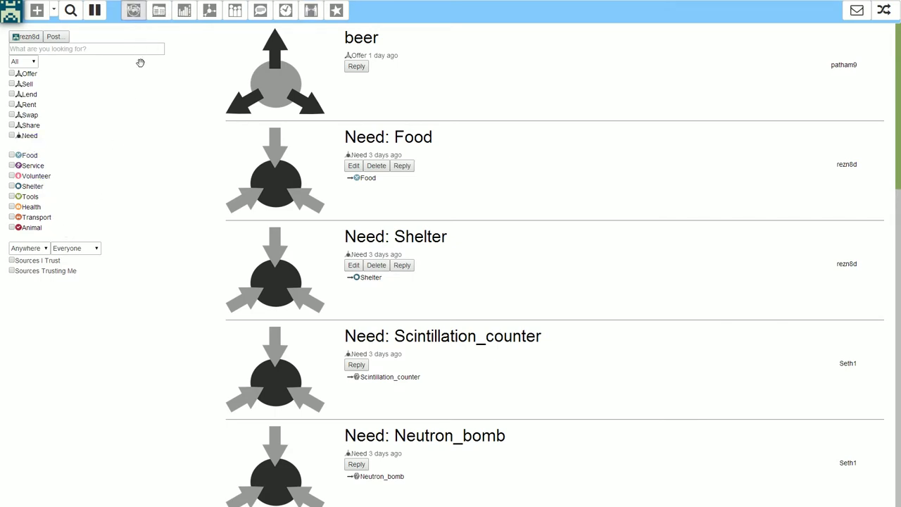
pyautogui.moveTo(345, 253); pyautogui.dragTo(419, 181)
# Step: Zoom out and centre the map on the Gulf of Mexico and Caribbean earthquake circles
pyautogui.scroll(-3, 419, 182)
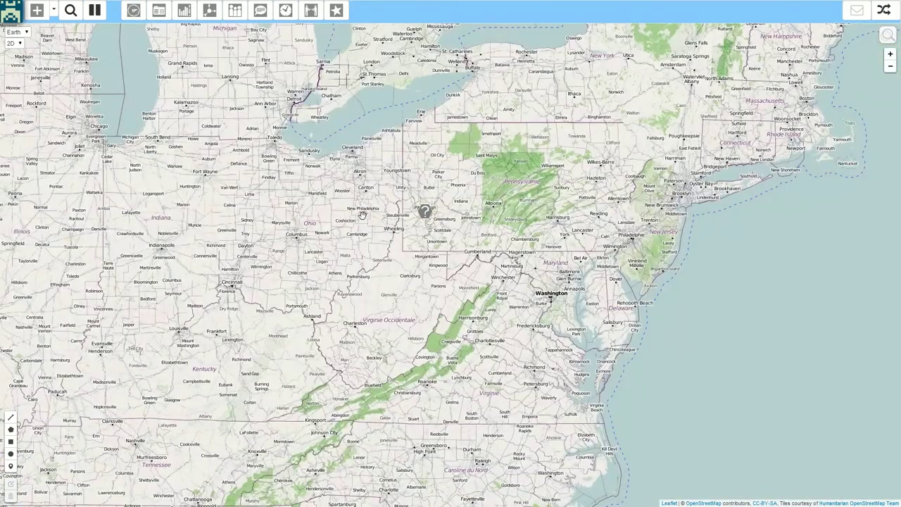
pyautogui.scroll(-2, 343, 216)
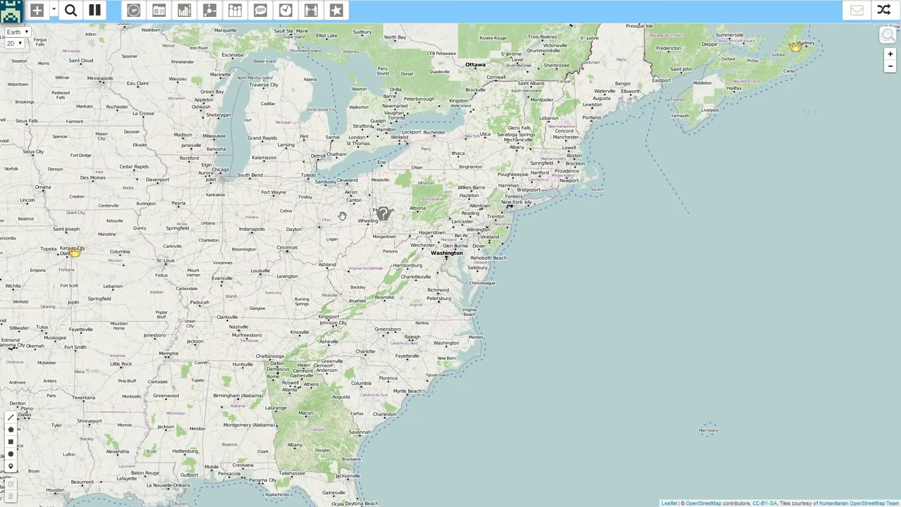
pyautogui.scroll(-2, 314, 240)
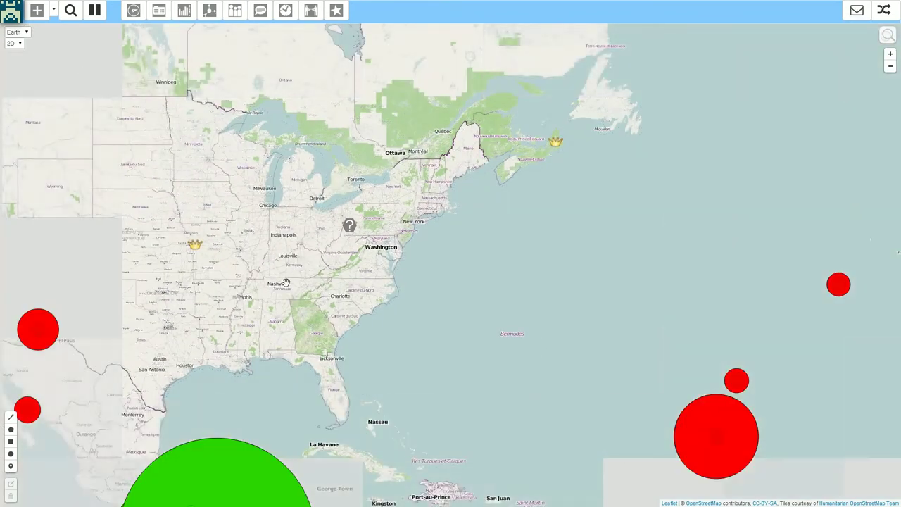
pyautogui.moveTo(298, 304); pyautogui.dragTo(352, 156)
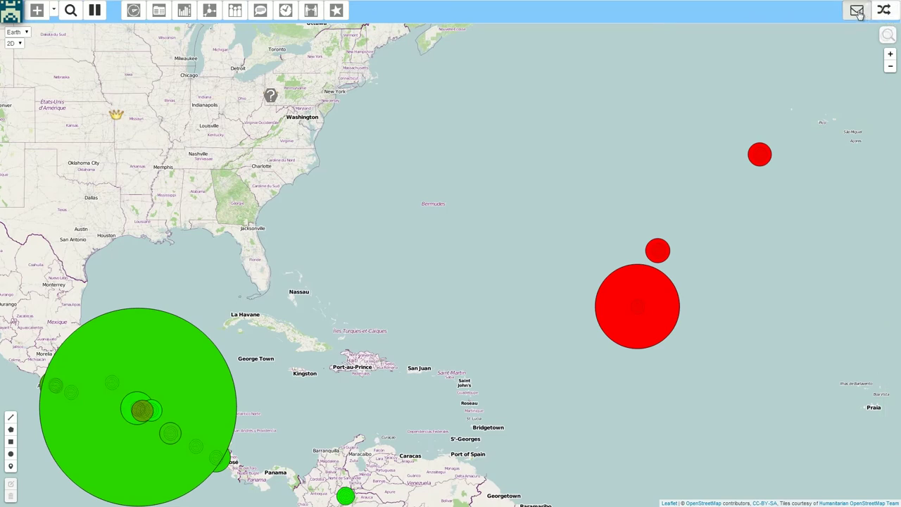
pyautogui.click(858, 12)
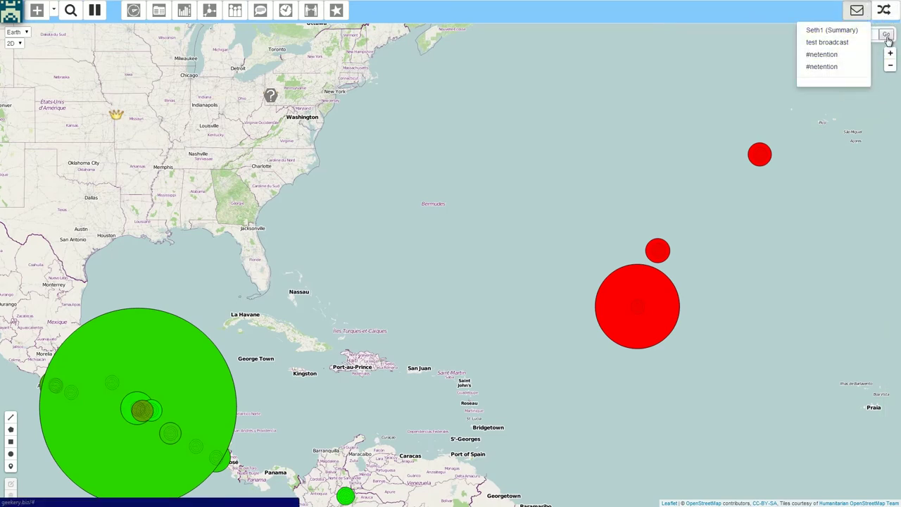
# Step: Switch the browser to full screen with F11 while the message channel list is showing
pyautogui.press('F11')
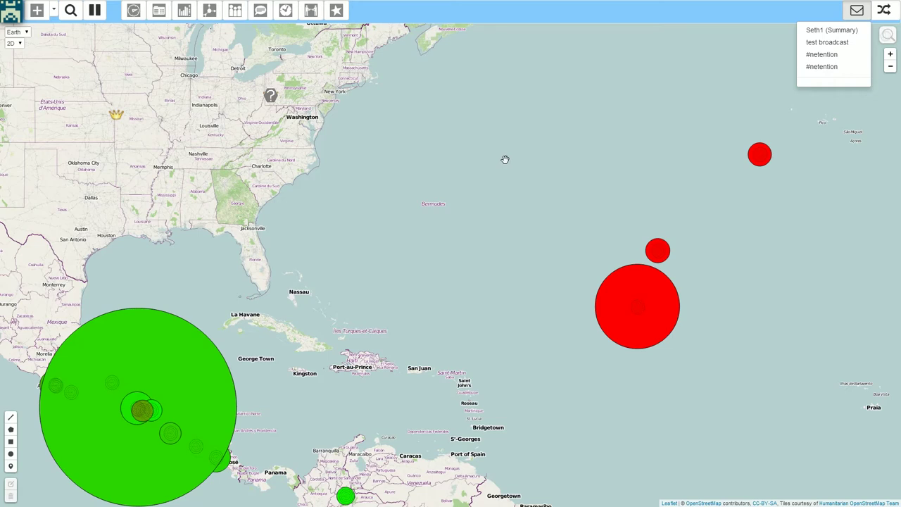
# Step: Pan west and zoom out to reveal the earthquake circles across the western and northern US
pyautogui.moveTo(364, 267); pyautogui.dragTo(481, 267)
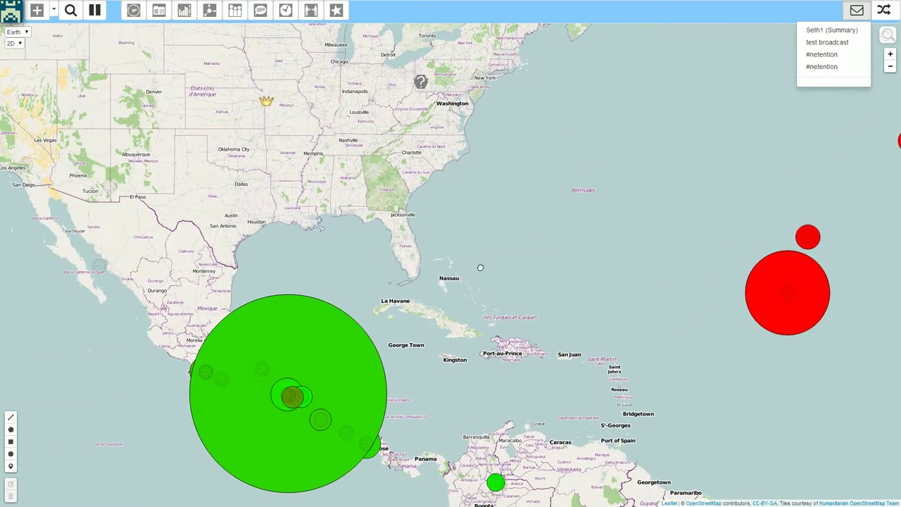
pyautogui.moveTo(249, 263); pyautogui.dragTo(403, 253)
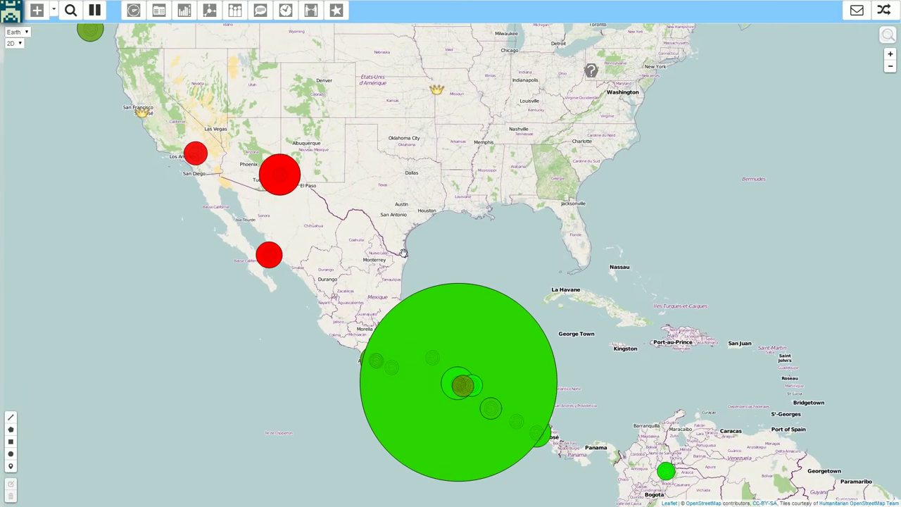
pyautogui.moveTo(360, 207); pyautogui.dragTo(372, 226)
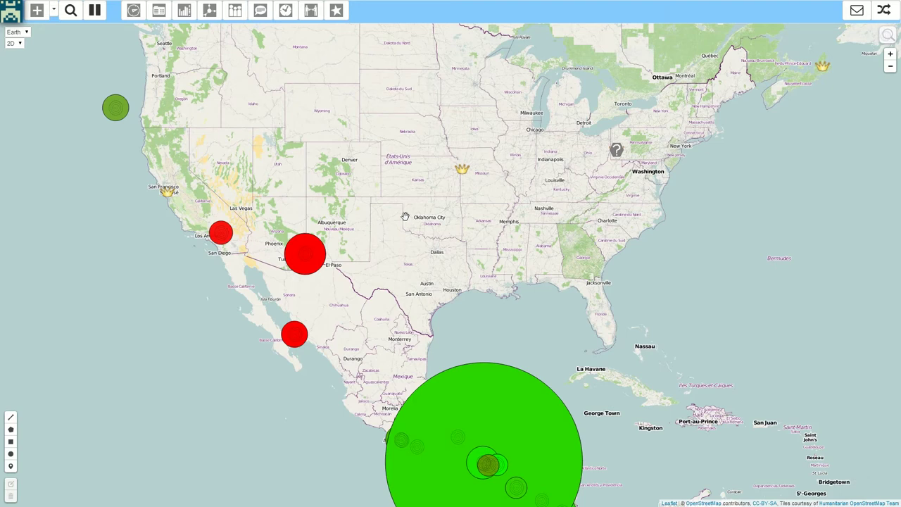
pyautogui.scroll(-1, 444, 242)
pyautogui.scroll(-1, 451, 235)
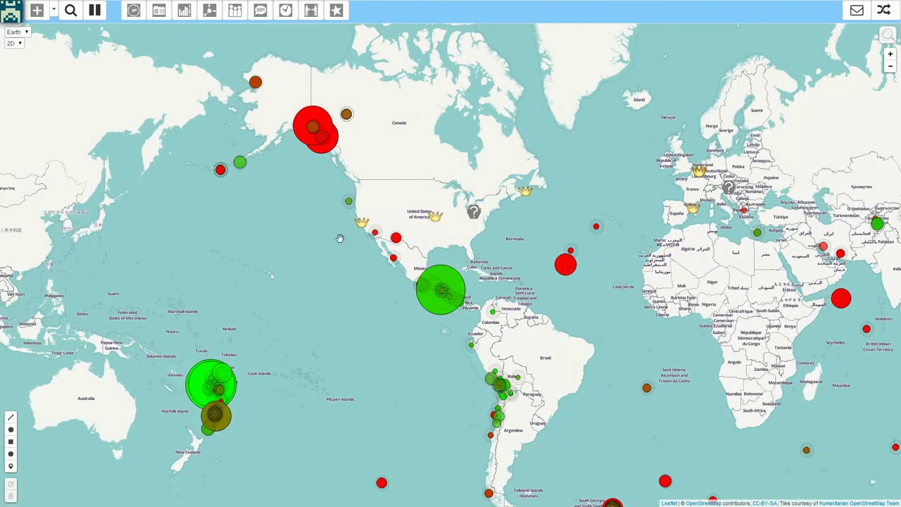
# Step: Zoom out and pan to show the South Pacific cluster, Mexico, South America and the Atlantic
pyautogui.moveTo(326, 323); pyautogui.dragTo(414, 210)
pyautogui.scroll(2, 331, 278)
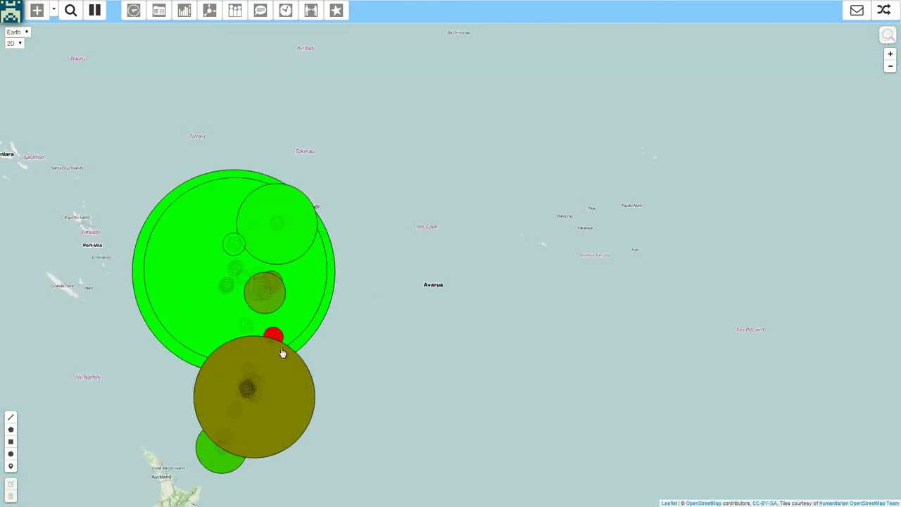
pyautogui.scroll(-1, 408, 330)
pyautogui.moveTo(579, 227); pyautogui.dragTo(362, 290)
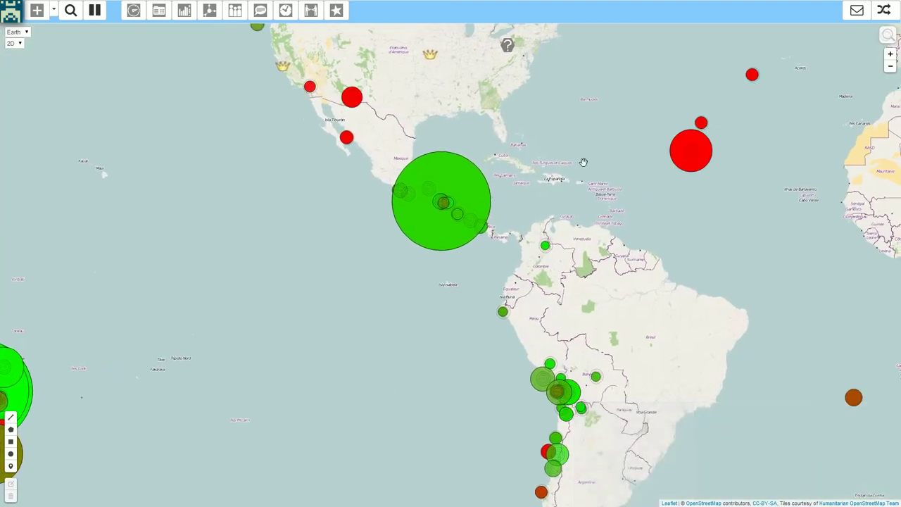
pyautogui.moveTo(581, 163); pyautogui.dragTo(520, 311)
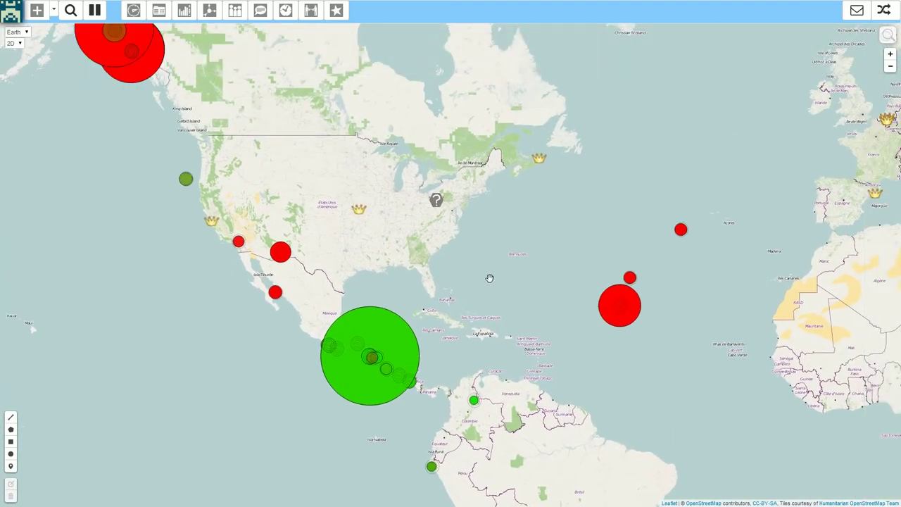
pyautogui.scroll(-1, 489, 278)
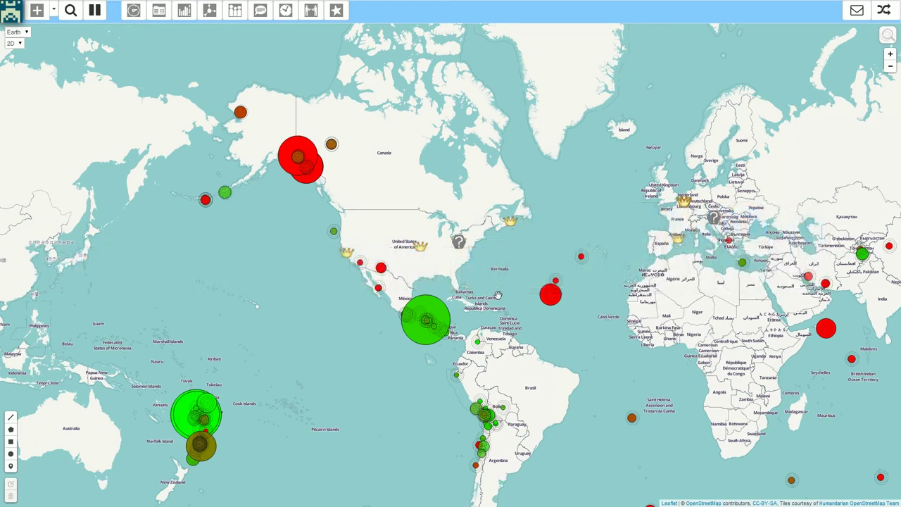
# Step: Double-click an empty spot on the world map to create a New Object
pyautogui.moveTo(522, 267); pyautogui.dragTo(469, 182)
pyautogui.scroll(-1, 451, 276)
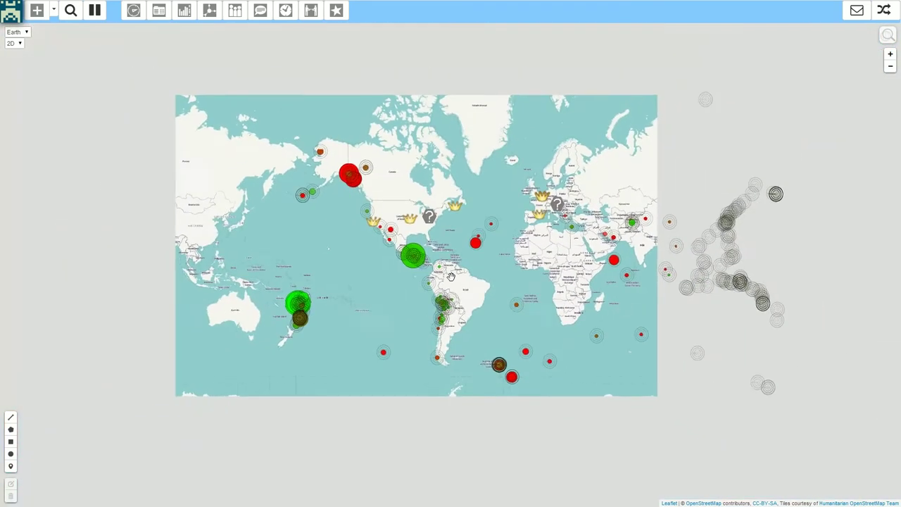
pyautogui.scroll(1, 471, 250)
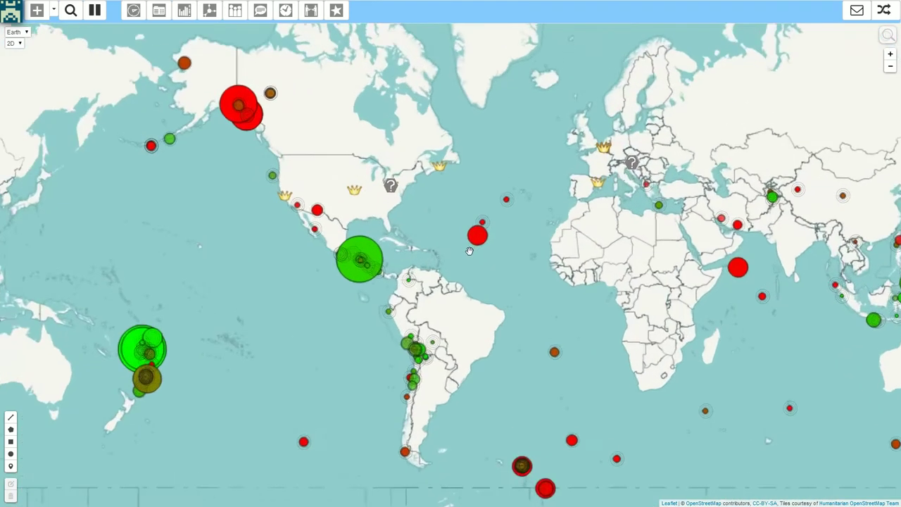
pyautogui.doubleClick(349, 204)
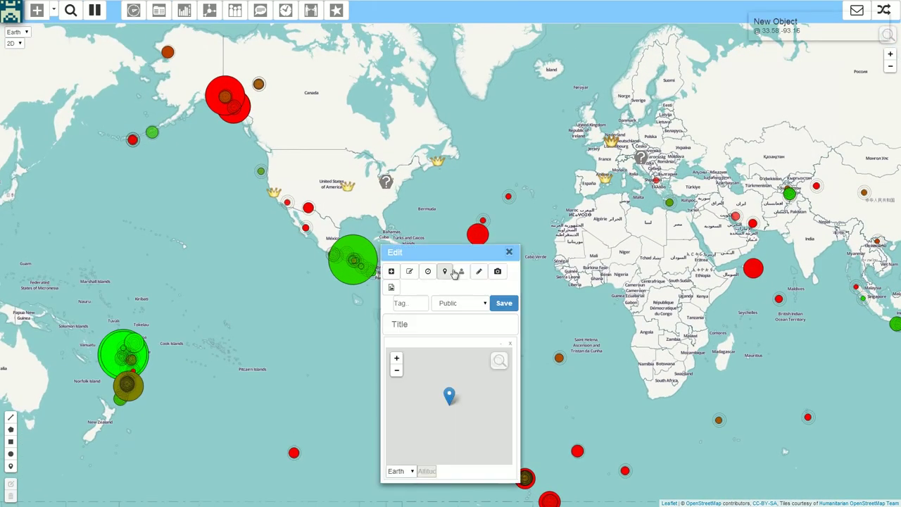
# Step: Focus the Title field and park the Edit popup in the upper right over Europe and Africa
pyautogui.moveTo(446, 252); pyautogui.dragTo(529, 102)
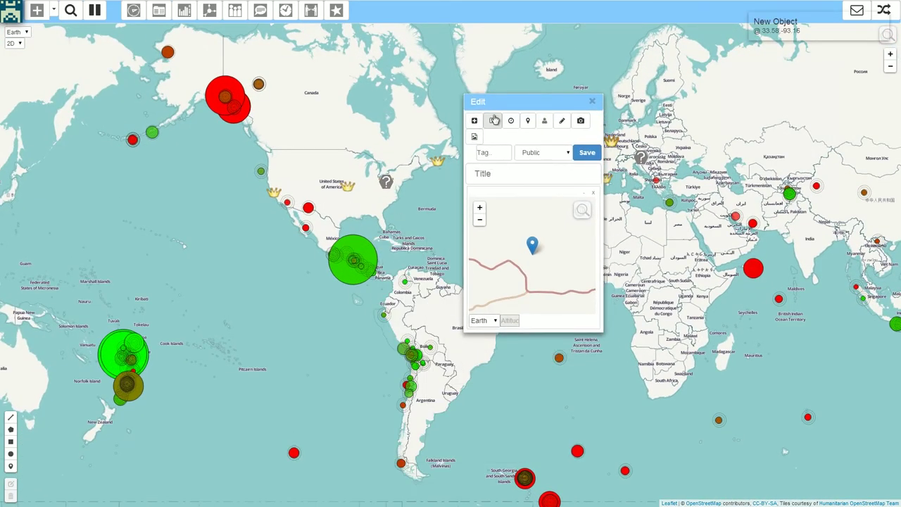
pyautogui.click(478, 173)
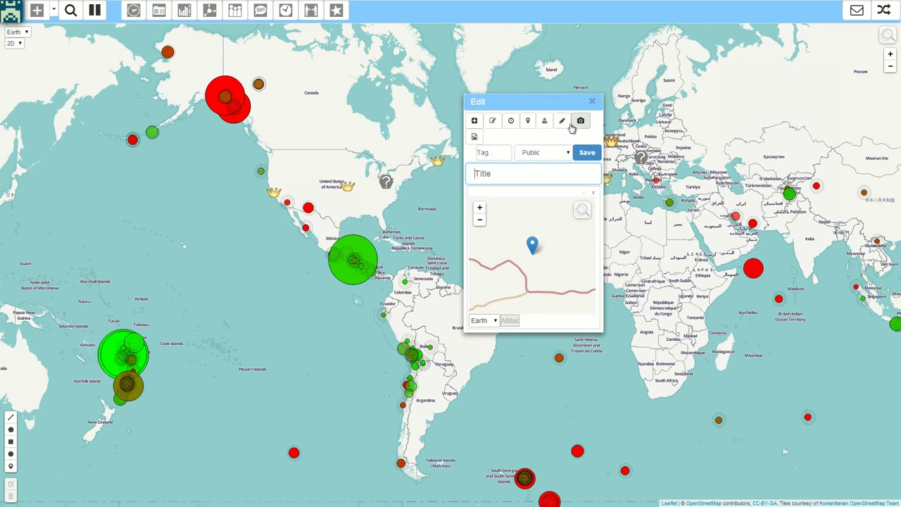
pyautogui.moveTo(533, 100); pyautogui.dragTo(616, 117)
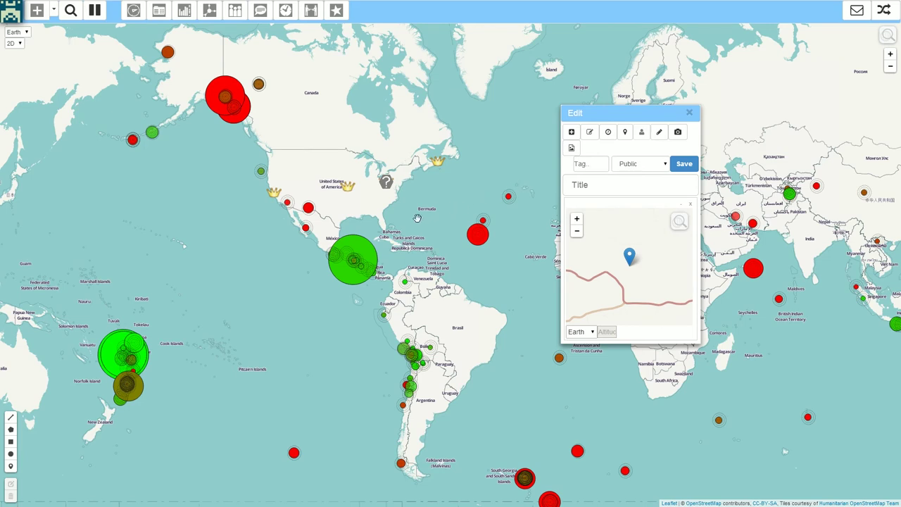
pyautogui.moveTo(417, 219); pyautogui.dragTo(439, 231)
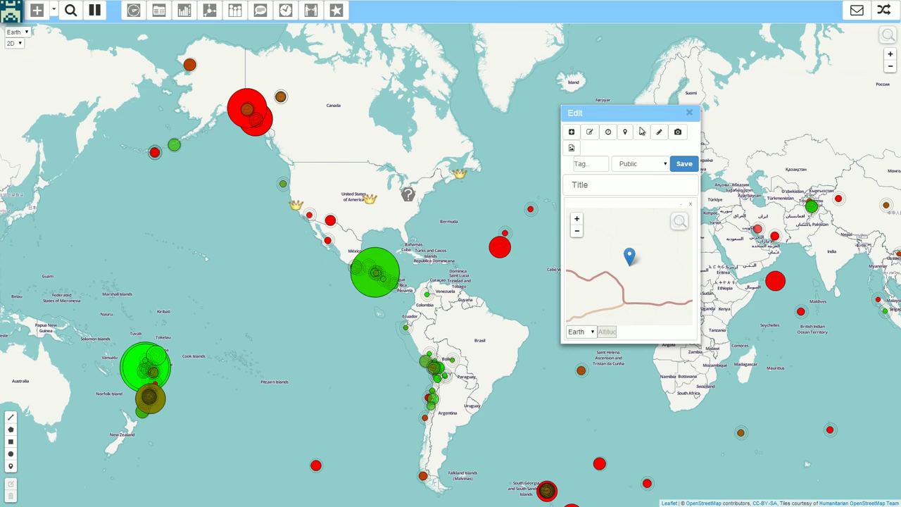
pyautogui.moveTo(636, 112); pyautogui.dragTo(760, 74)
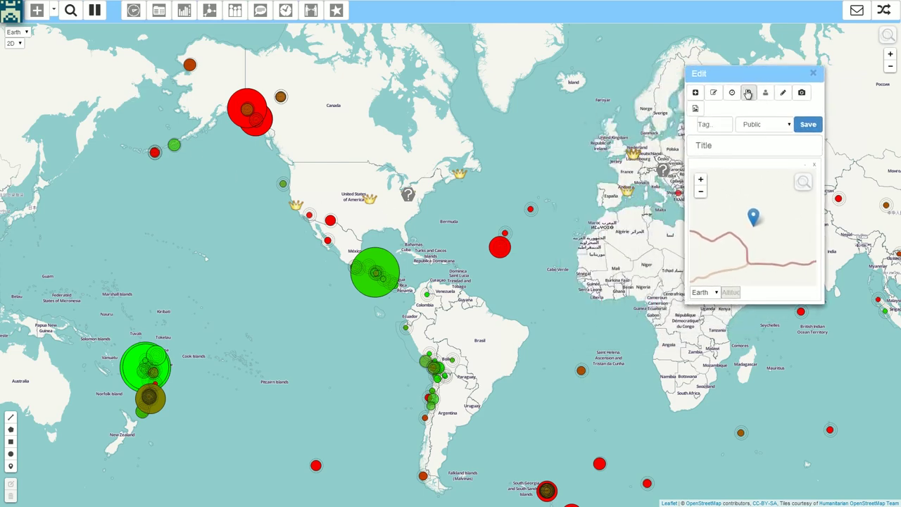